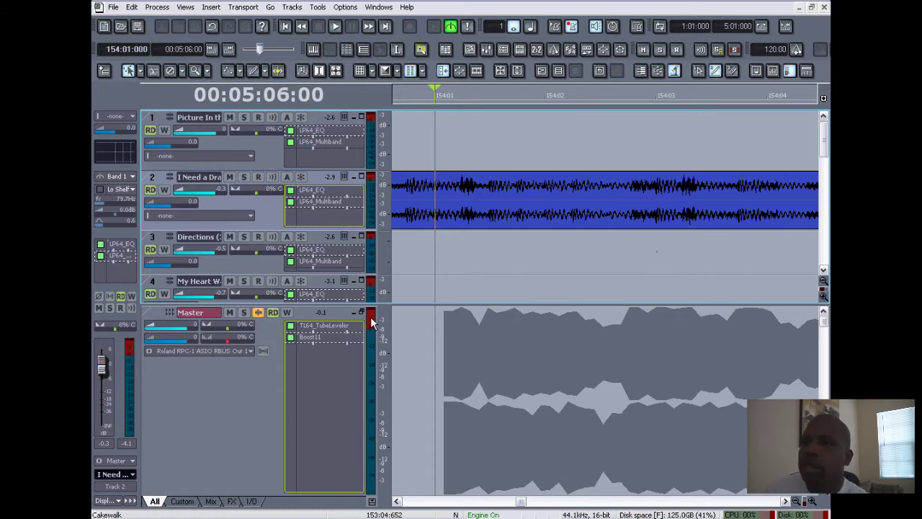
Step: Zoom the timeline out twice so every song clip on the first tracks is visible
{"action": "key", "text": "ctrl+Left"}
{"action": "key", "text": "ctrl+Left"}
{"action": "key", "text": "ctrl+Left"}
{"action": "key", "text": "ctrl+Left"}
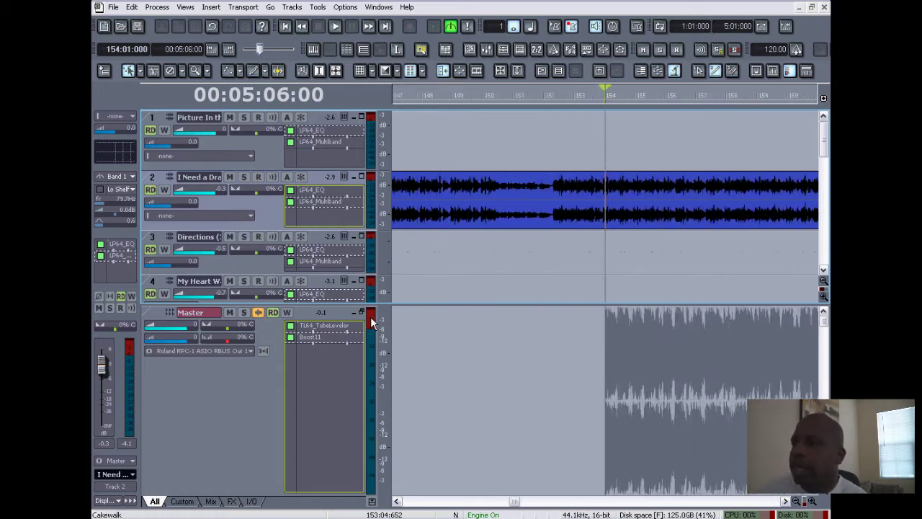
{"action": "key", "text": "ctrl+Left"}
{"action": "key", "text": "ctrl+Left"}
{"action": "key", "text": "ctrl+Left"}
{"action": "key", "text": "ctrl+Left"}
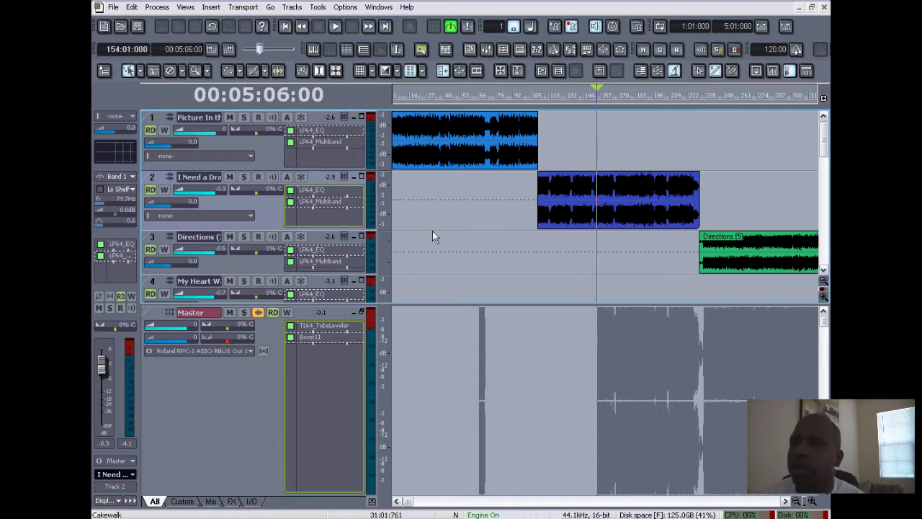
{"action": "scroll", "coordinate": [435, 236], "scroll_direction": "down", "scroll_amount": 2}
Step: Scroll the track pane so tracks 2, 3 and 4 are all shown
{"action": "scroll", "coordinate": [435, 236], "scroll_direction": "up", "scroll_amount": 2}
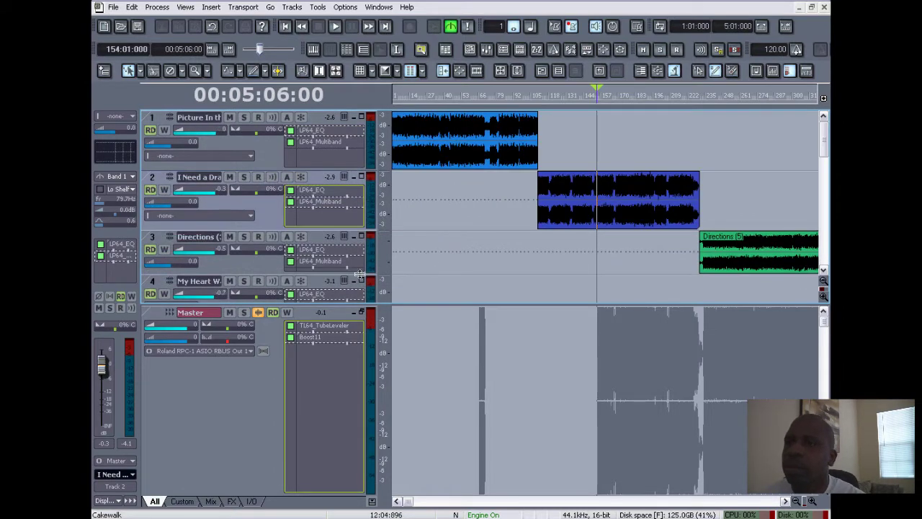
{"action": "scroll", "coordinate": [432, 254], "scroll_direction": "down", "scroll_amount": 1}
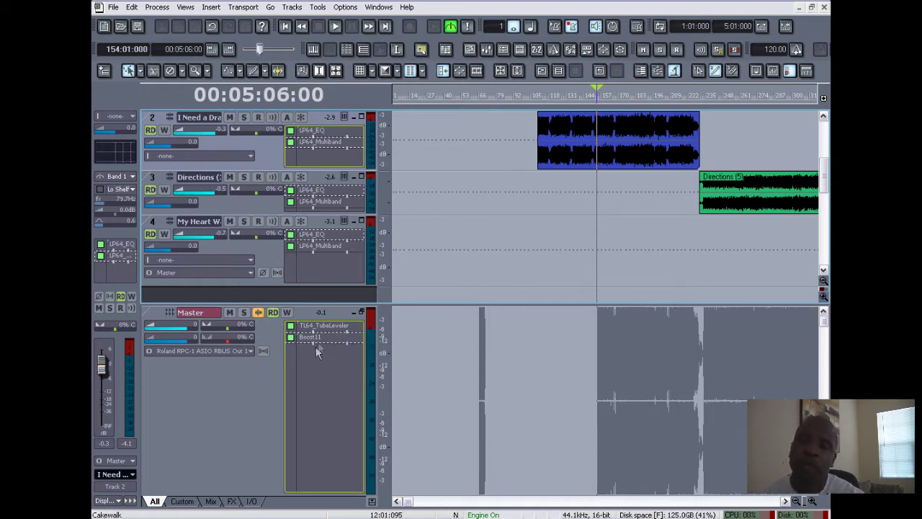
{"action": "double_click", "coordinate": [328, 326]}
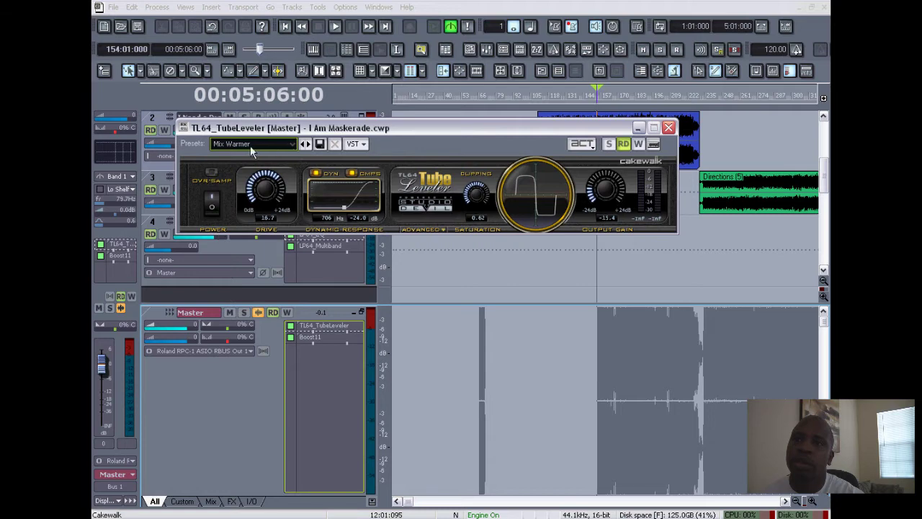
{"action": "left_click", "coordinate": [293, 144]}
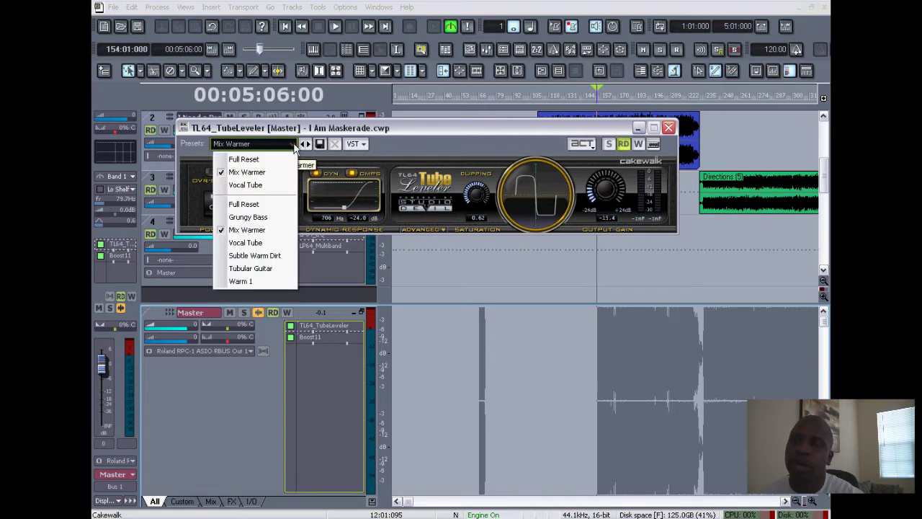
{"action": "left_click", "coordinate": [669, 128]}
{"action": "left_click", "coordinate": [670, 127]}
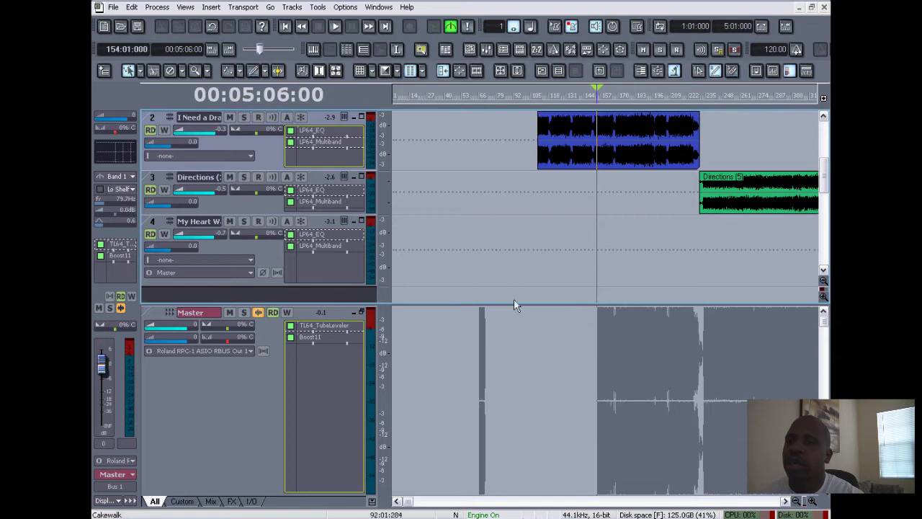
{"action": "double_click", "coordinate": [310, 336]}
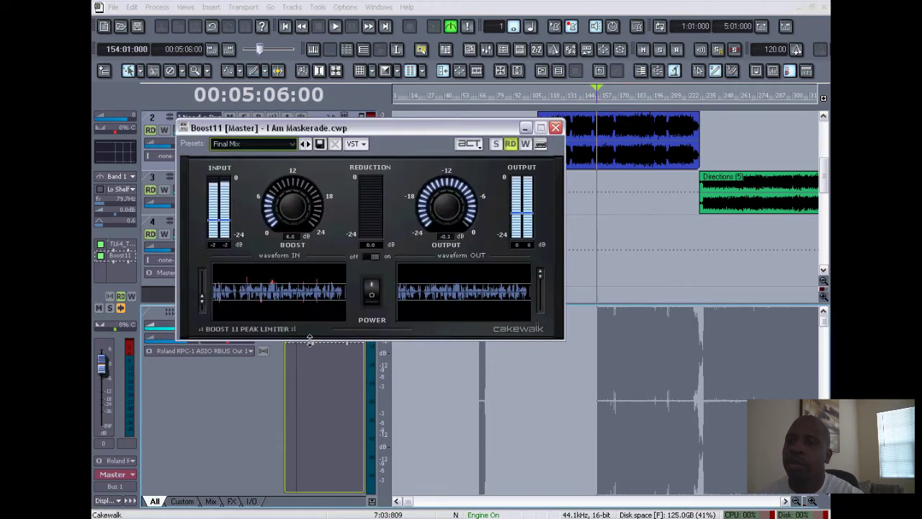
{"action": "left_click", "coordinate": [555, 128]}
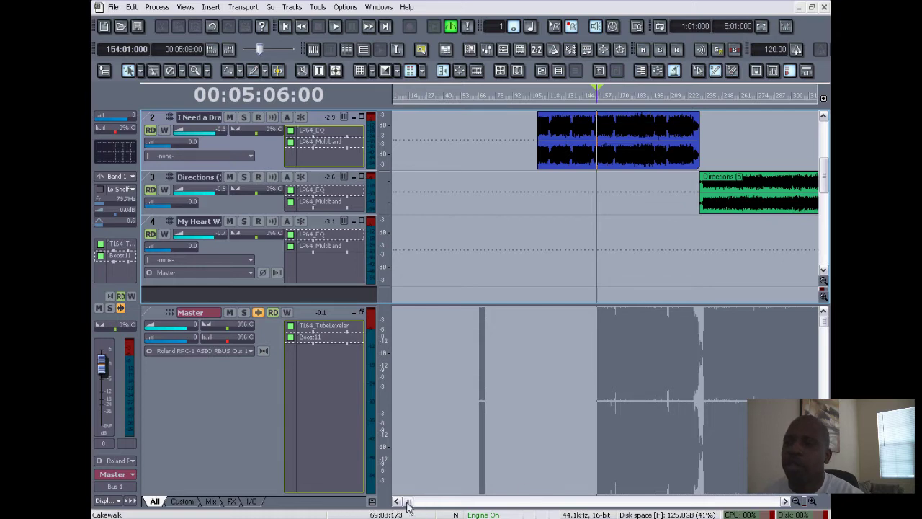
{"action": "left_click_drag", "start_coordinate": [408, 503], "coordinate": [530, 503]}
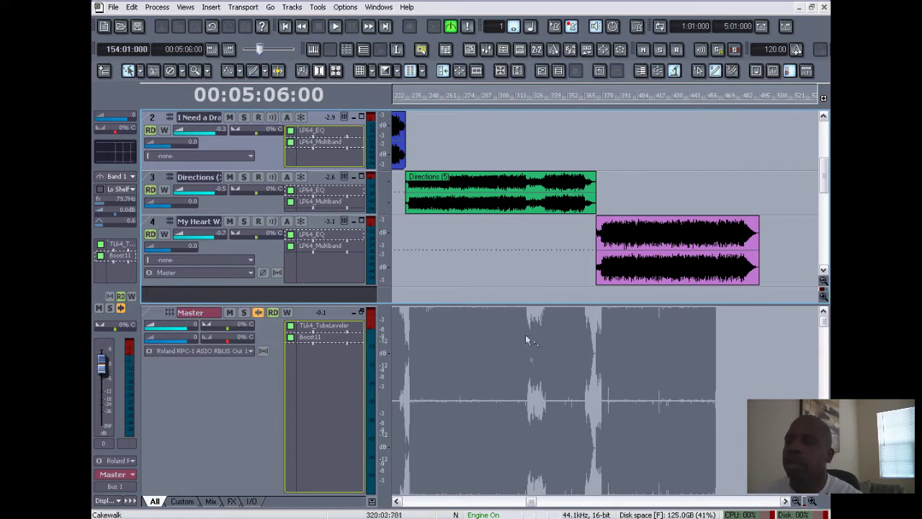
Step: Start playing the mastered mix from a point on track 4
{"action": "left_click_drag", "start_coordinate": [531, 502], "coordinate": [490, 503]}
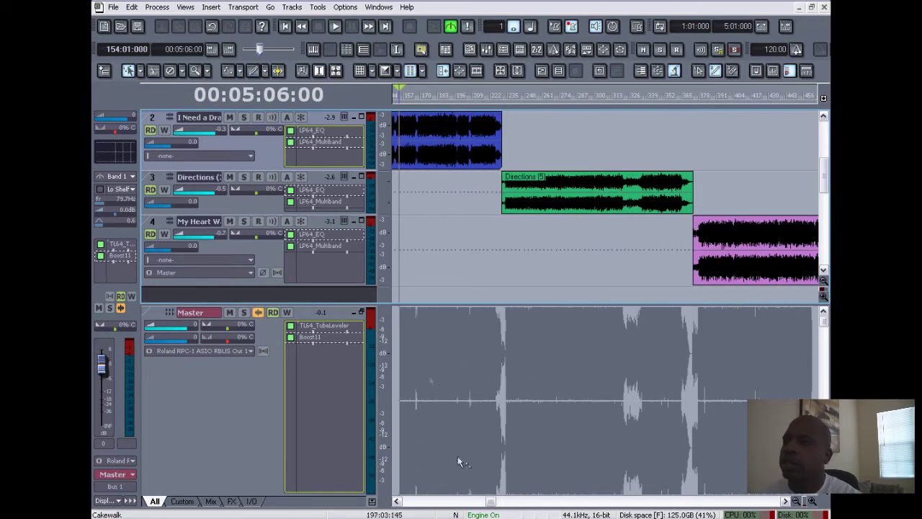
{"action": "left_click", "coordinate": [466, 262]}
{"action": "key", "text": "space"}
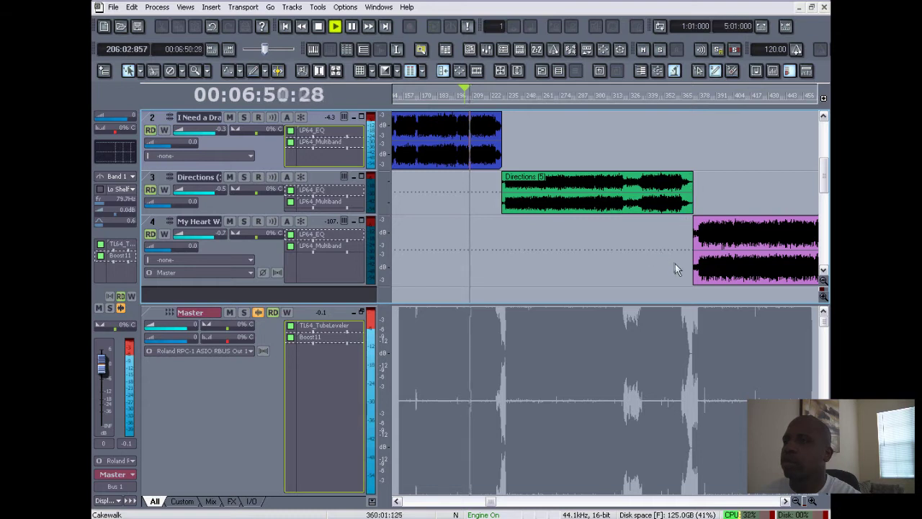
Step: Jump playback ahead to about 00:11:27 and 00:13:51, then stop
{"action": "left_click", "coordinate": [654, 99]}
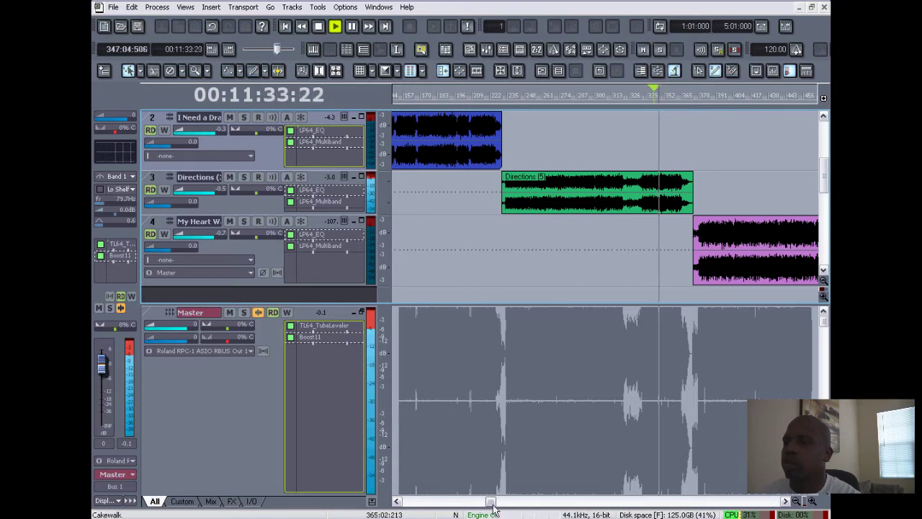
{"action": "left_click_drag", "start_coordinate": [492, 501], "coordinate": [501, 501]}
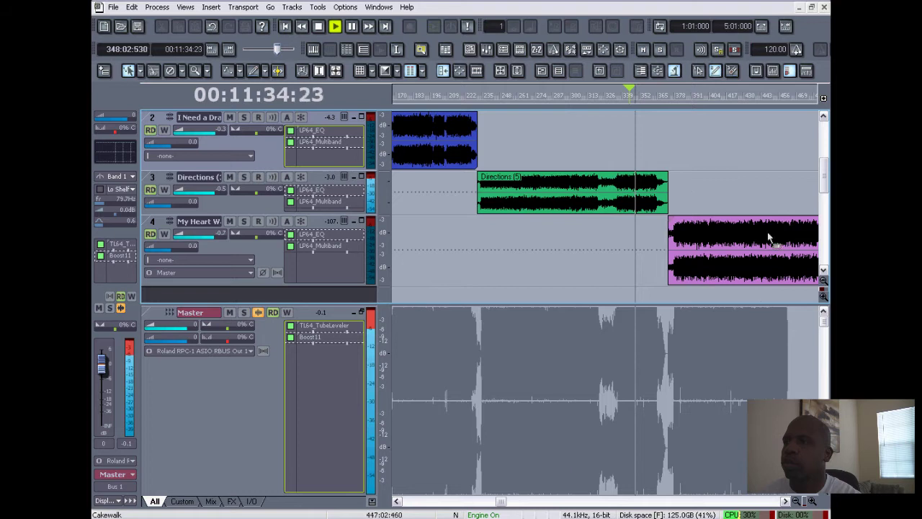
{"action": "left_click", "coordinate": [727, 100]}
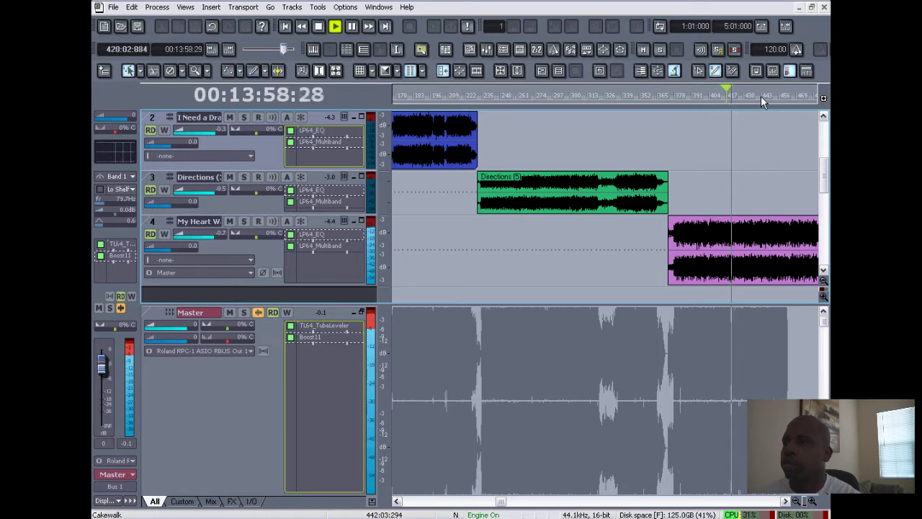
{"action": "key", "text": "space"}
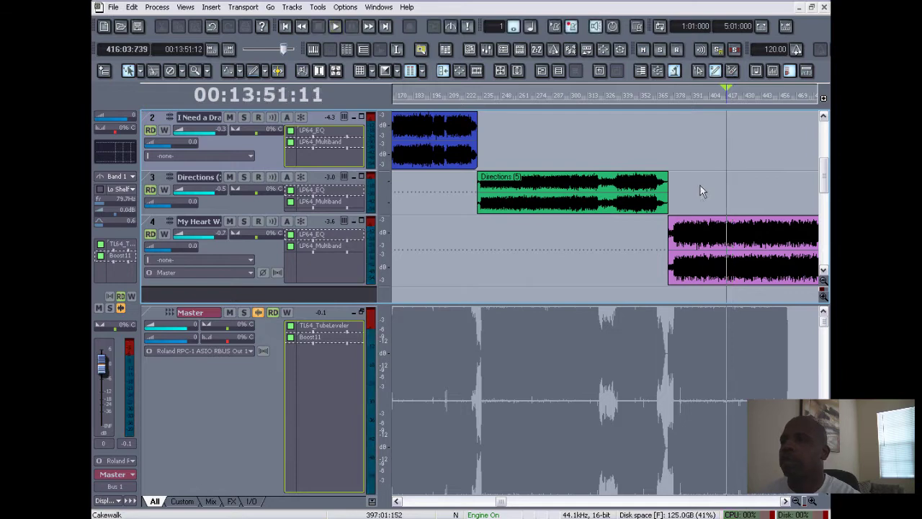
Step: Place the now time near 00:13:12 and look through the File menu's export options
{"action": "left_click", "coordinate": [699, 189]}
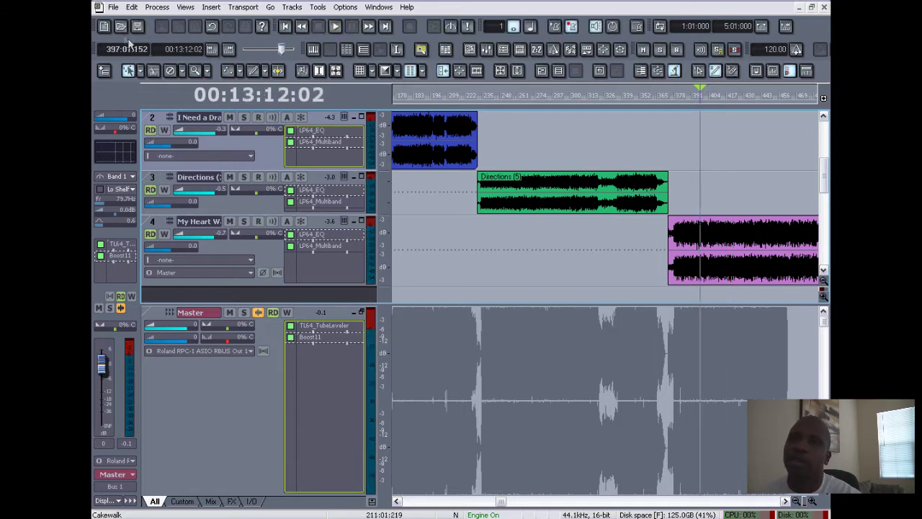
{"action": "left_click", "coordinate": [113, 9]}
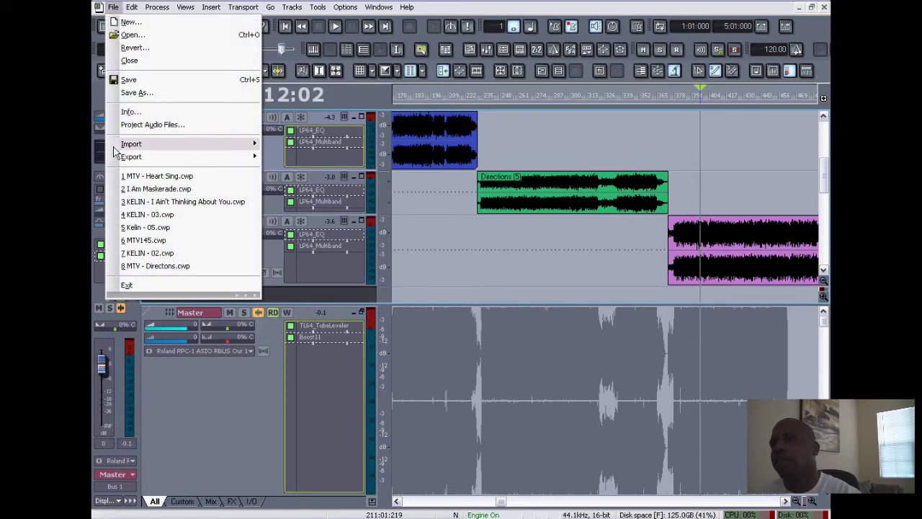
{"action": "mouse_move", "coordinate": [116, 157]}
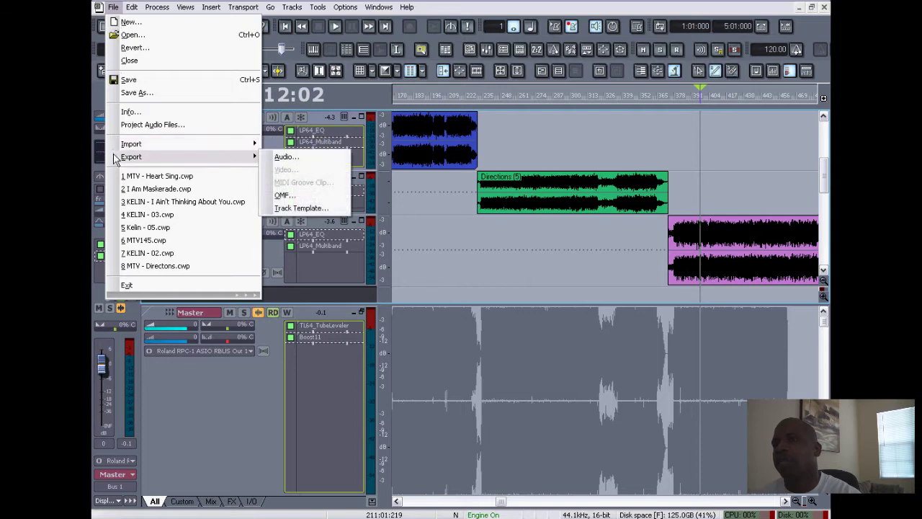
{"action": "left_click", "coordinate": [481, 246]}
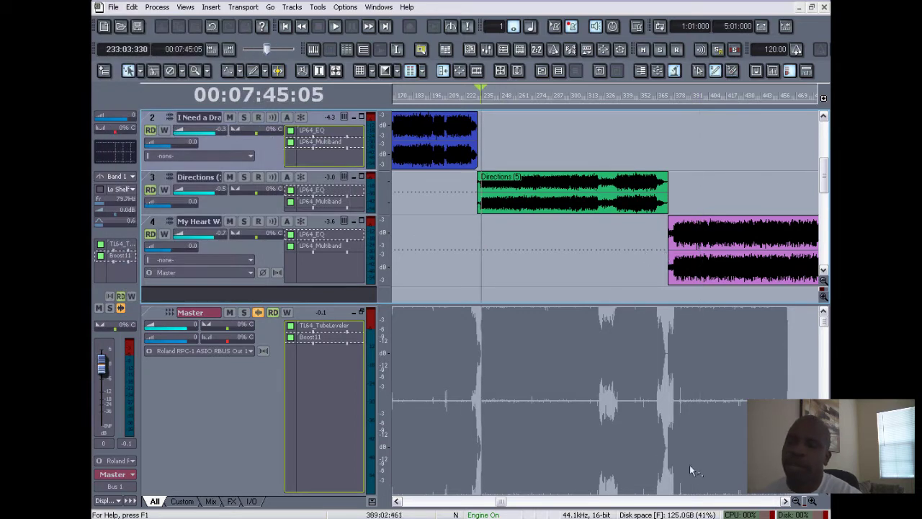
Step: Select the pink song clip on track 4 and open File > Export > Audio
{"action": "left_click_drag", "start_coordinate": [501, 504], "coordinate": [556, 503]}
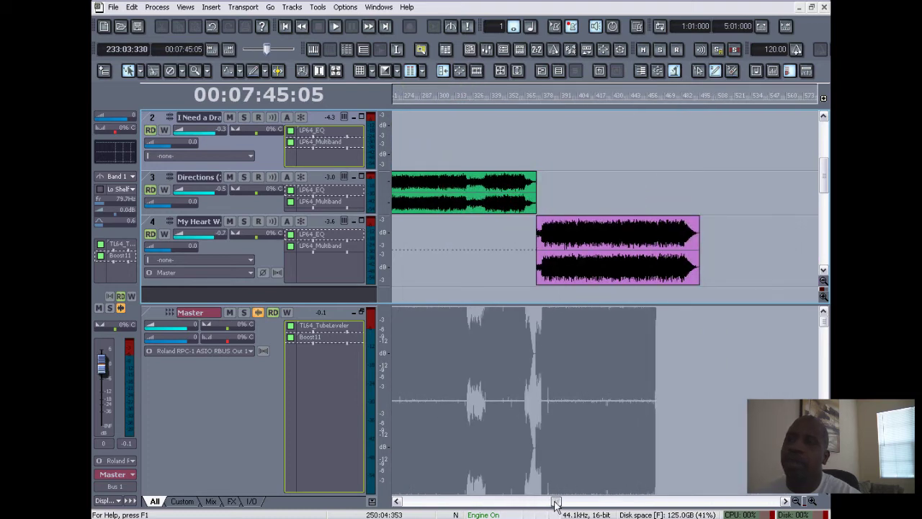
{"action": "left_click", "coordinate": [701, 180]}
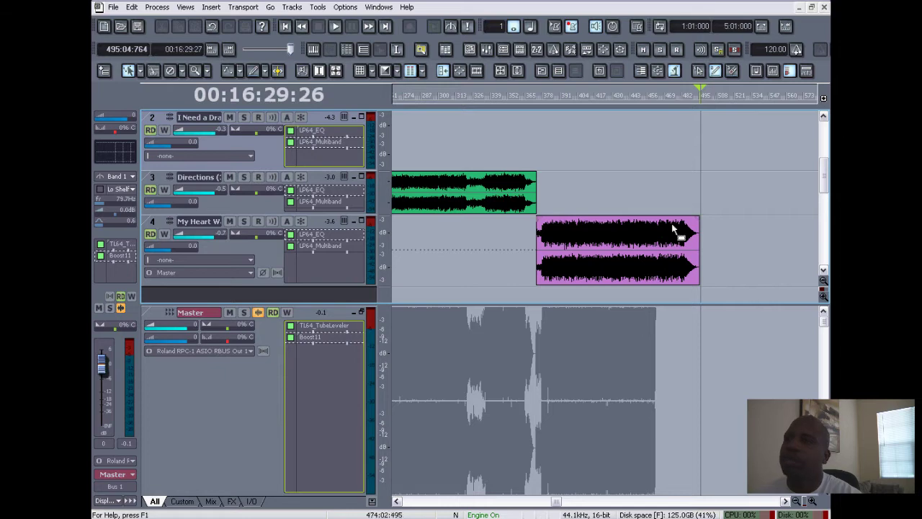
{"action": "left_click", "coordinate": [571, 265]}
{"action": "left_click", "coordinate": [571, 265]}
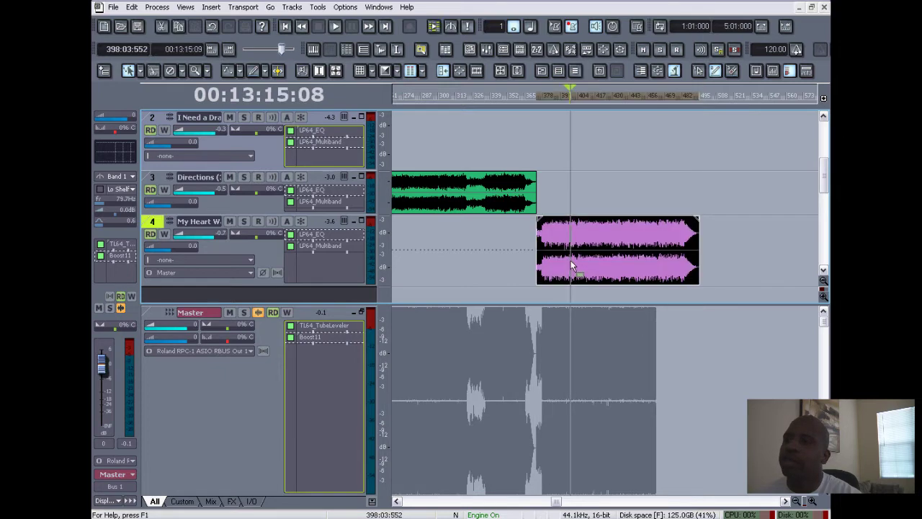
{"action": "left_click", "coordinate": [112, 7]}
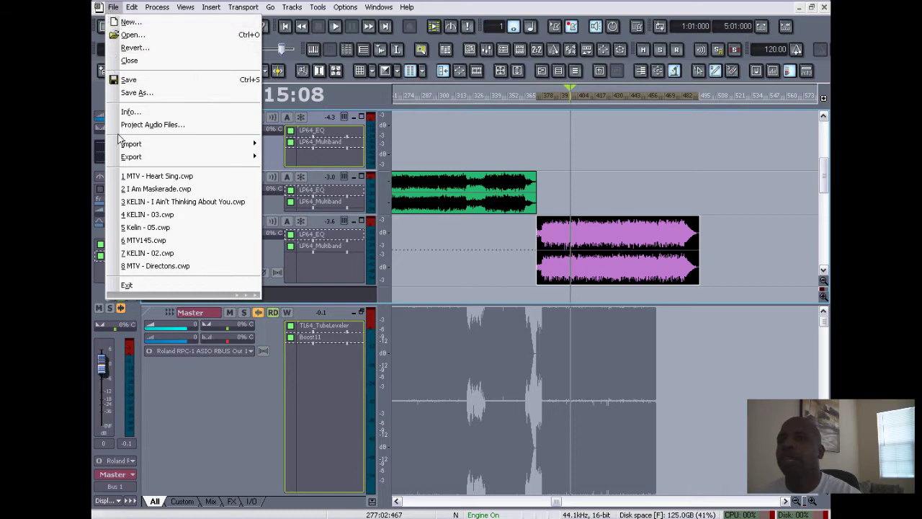
{"action": "mouse_move", "coordinate": [241, 159]}
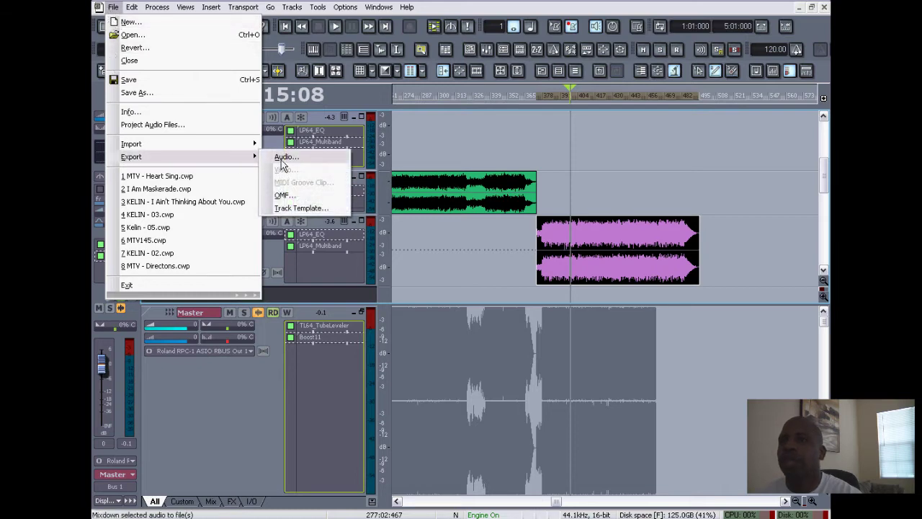
{"action": "left_click", "coordinate": [283, 159]}
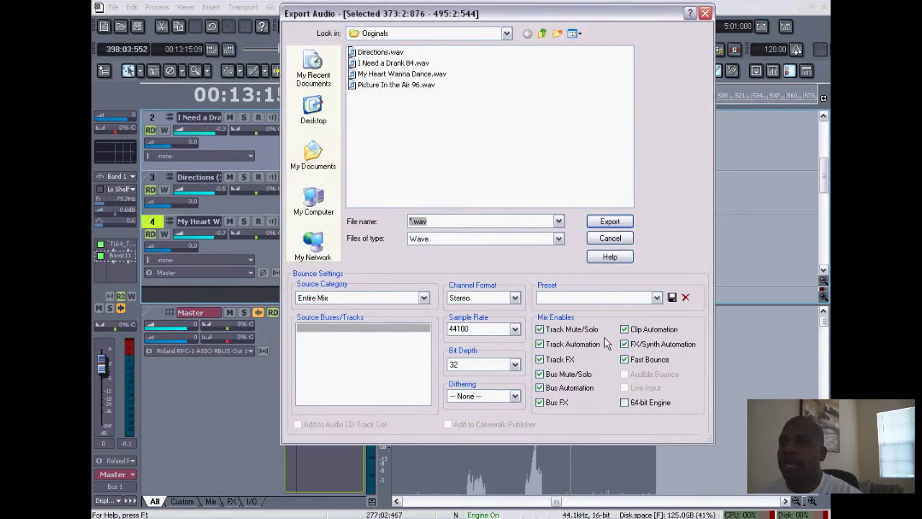
Step: Set the export bit depth to 16 and navigate into the Masters folder
{"action": "left_click", "coordinate": [515, 365]}
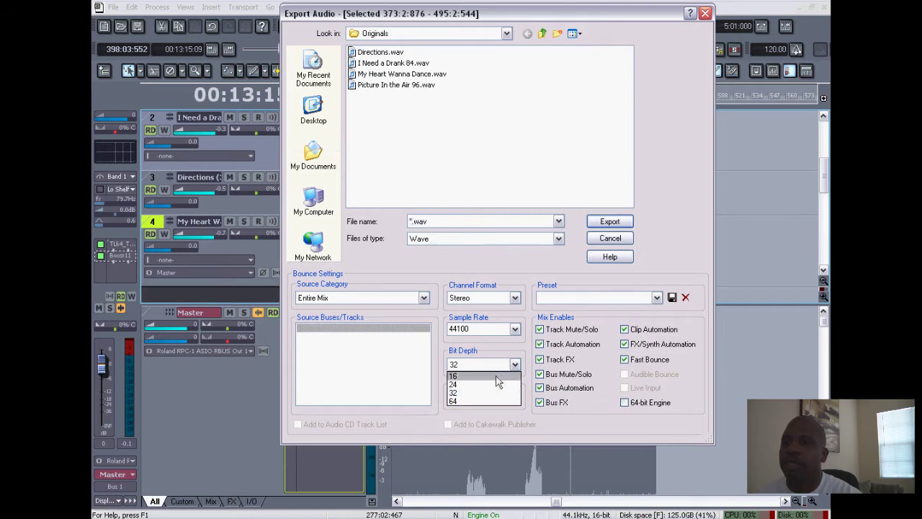
{"action": "left_click", "coordinate": [495, 376]}
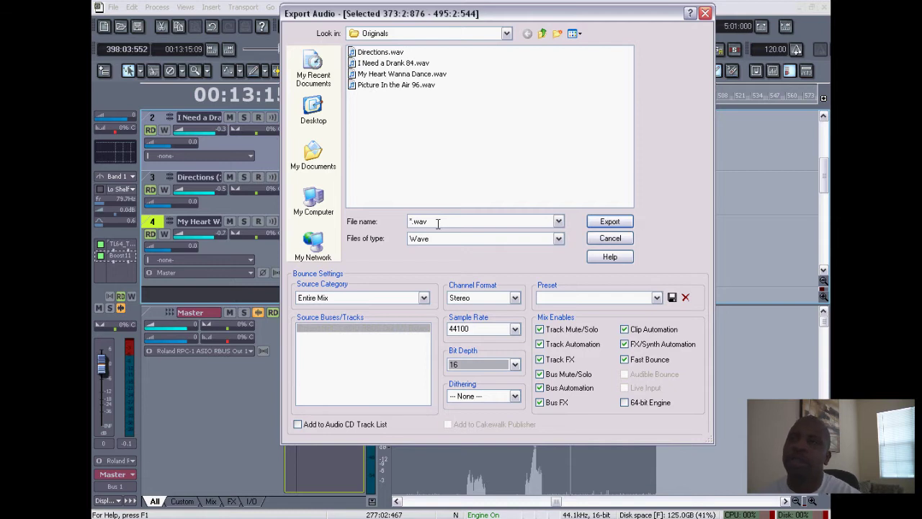
{"action": "left_click", "coordinate": [542, 35]}
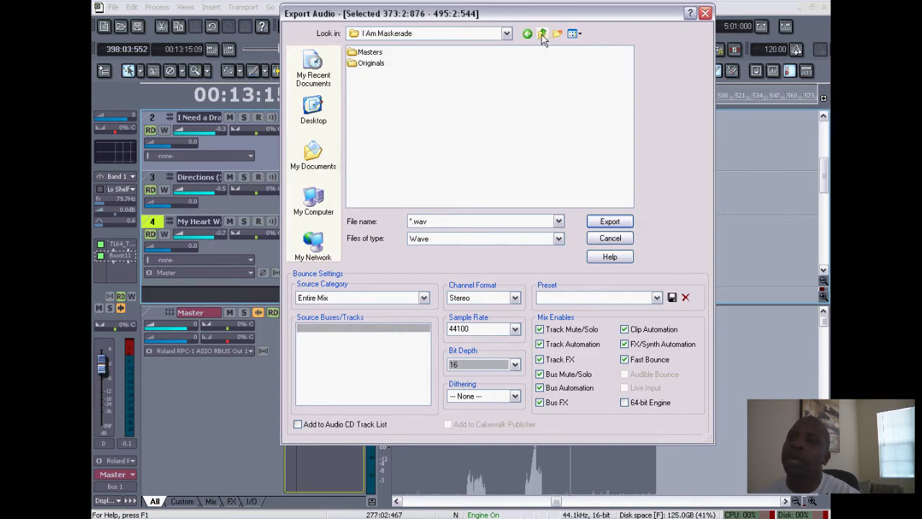
{"action": "double_click", "coordinate": [353, 55]}
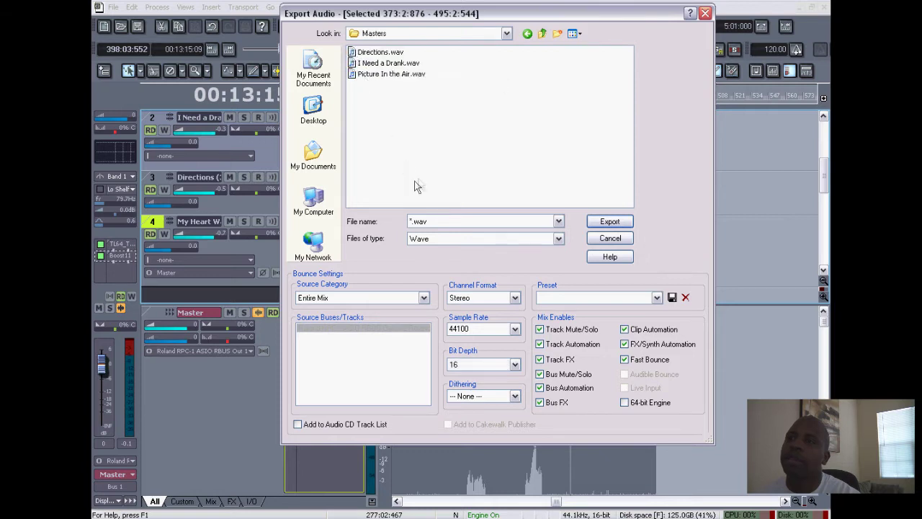
Step: Name the file My Heart Wanna Dance.wav in Masters and export the mix
{"action": "left_click", "coordinate": [528, 34]}
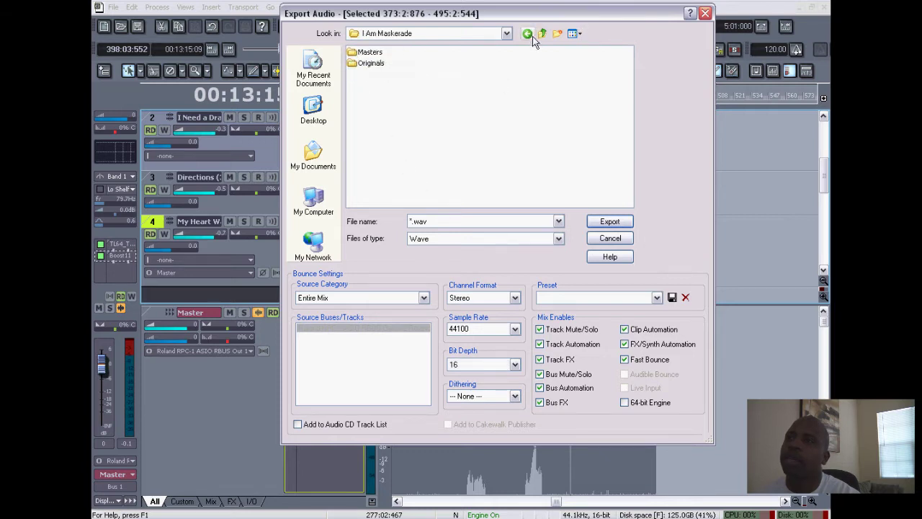
{"action": "left_click", "coordinate": [528, 34]}
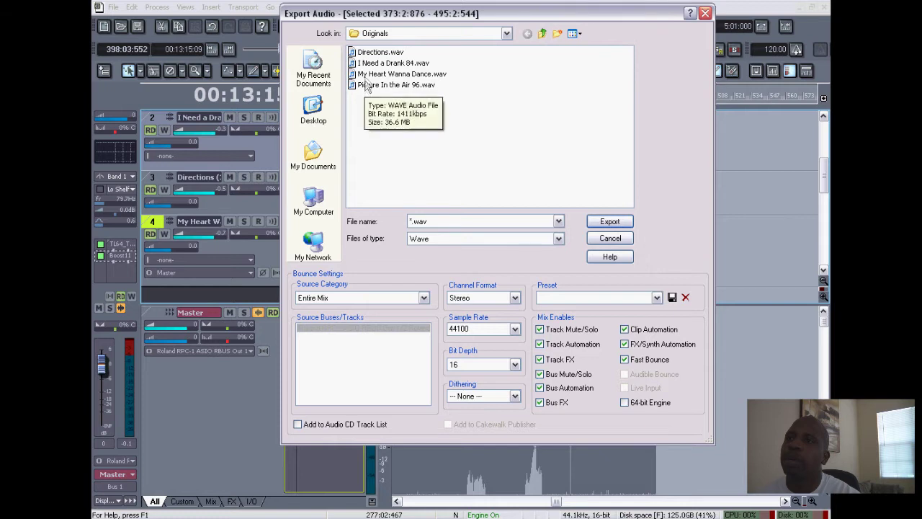
{"action": "left_click", "coordinate": [366, 75]}
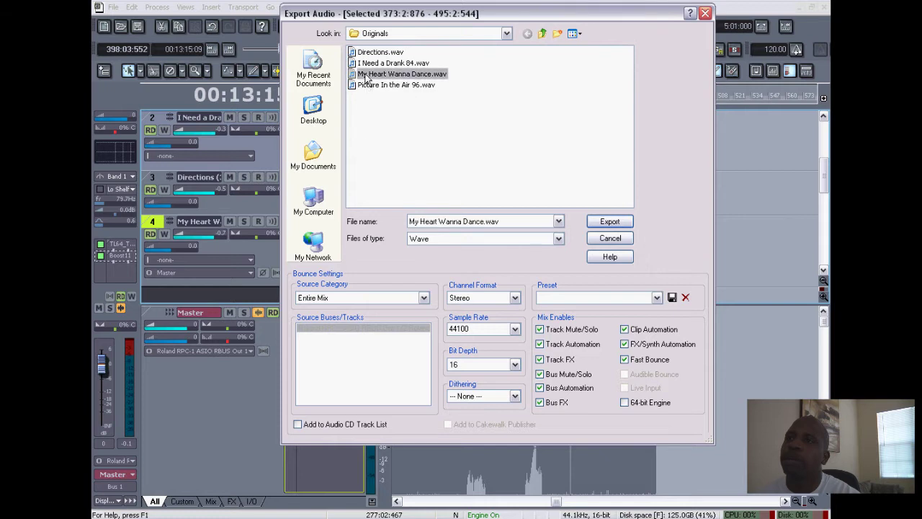
{"action": "left_click", "coordinate": [542, 34]}
{"action": "double_click", "coordinate": [369, 52]}
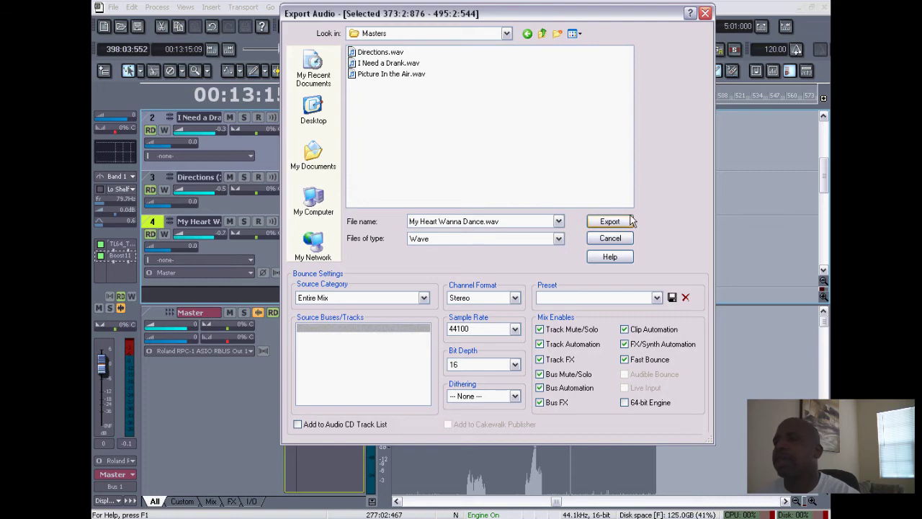
{"action": "left_click", "coordinate": [611, 222]}
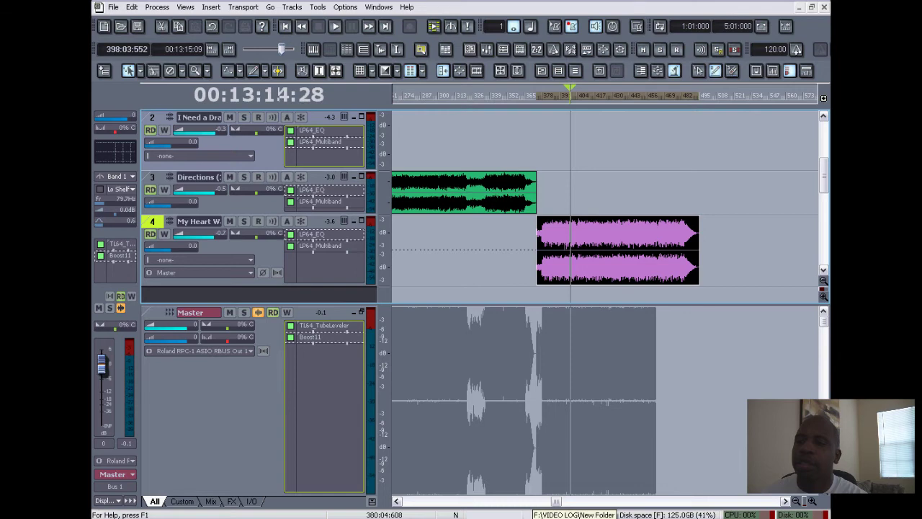
{"action": "key", "text": "alt+Tab"}
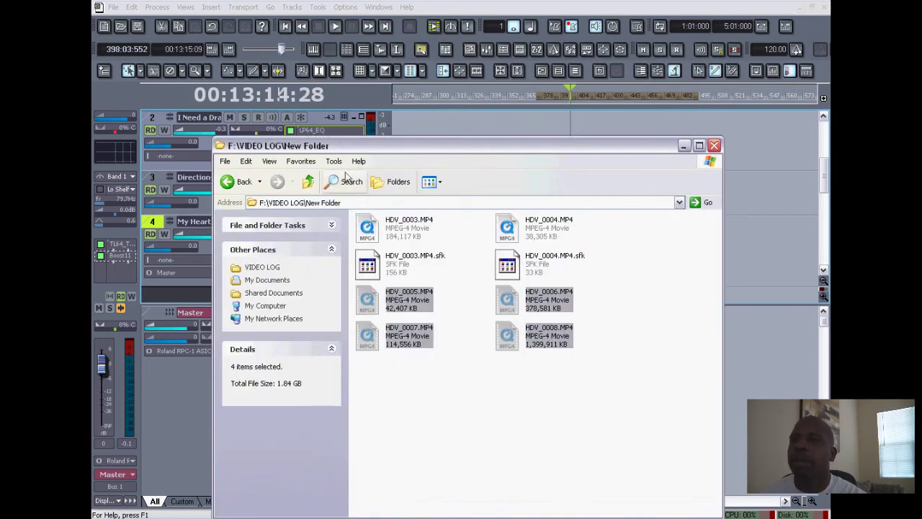
Step: Browse My Documents > My Music > I Am Maskerade > Masters in Explorer
{"action": "left_click", "coordinate": [268, 282]}
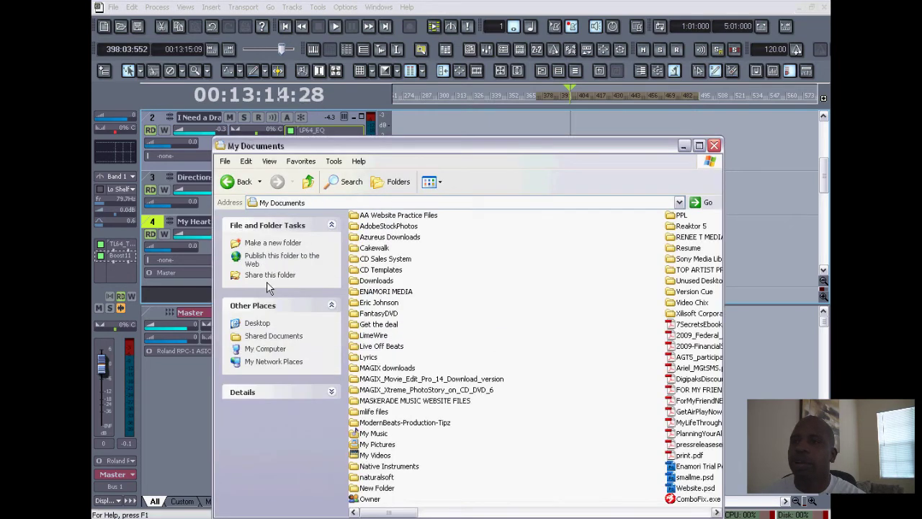
{"action": "double_click", "coordinate": [376, 433]}
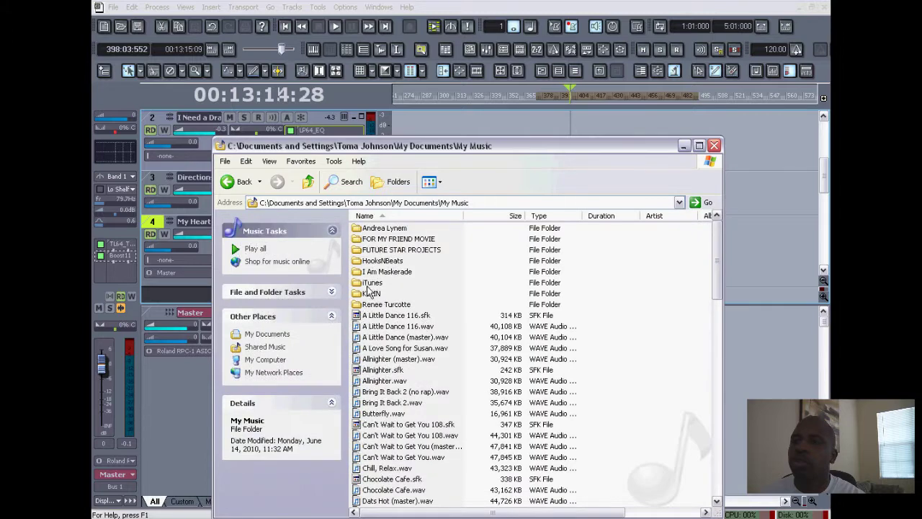
{"action": "double_click", "coordinate": [375, 272]}
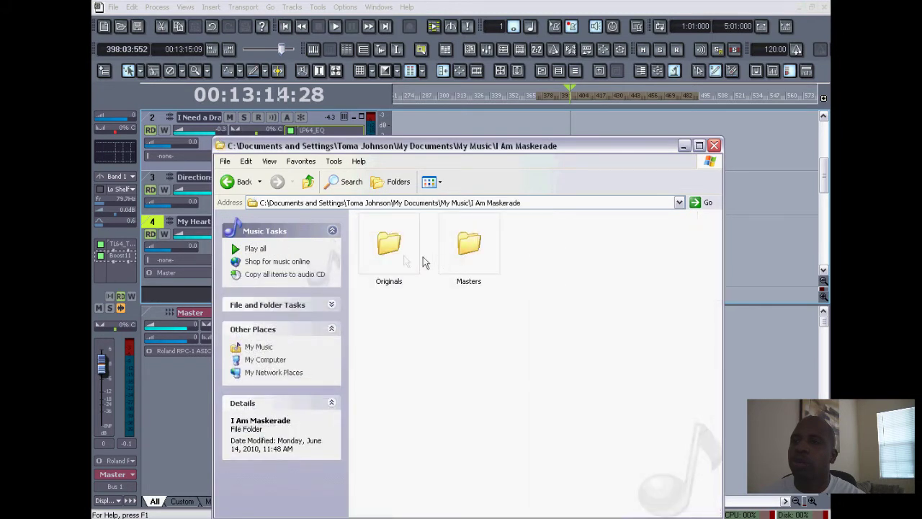
{"action": "left_click", "coordinate": [465, 257]}
{"action": "double_click", "coordinate": [465, 257]}
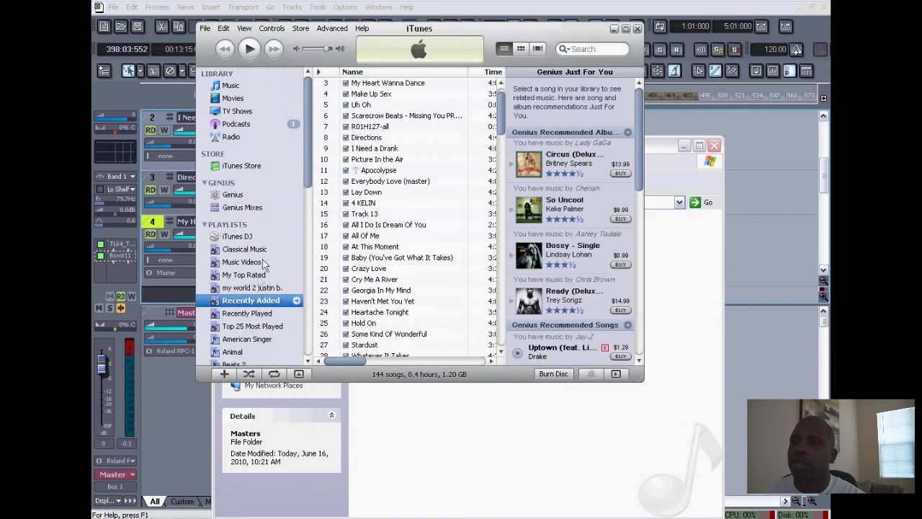
Step: Scroll the iTunes sidebar and select the I.A.M. Masters playlist
{"action": "scroll", "coordinate": [255, 310], "scroll_direction": "down", "scroll_amount": 1}
{"action": "scroll", "coordinate": [258, 319], "scroll_direction": "down", "scroll_amount": 6}
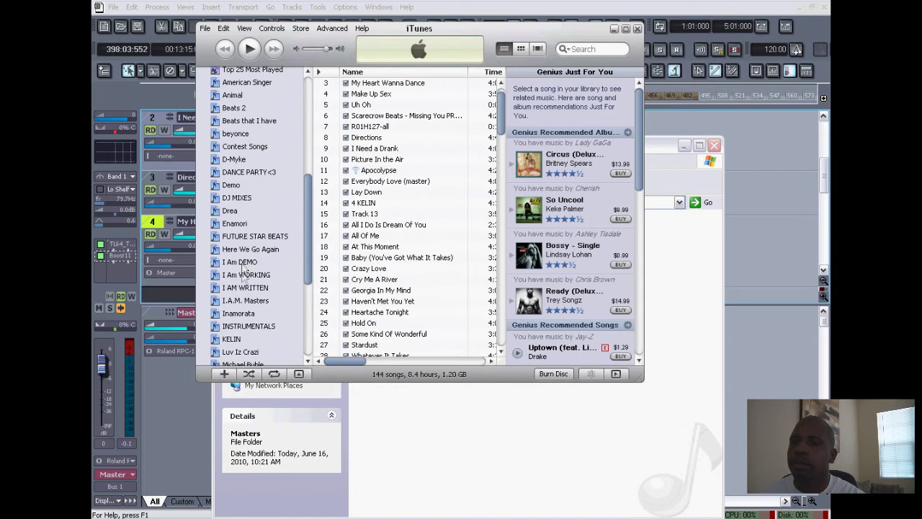
{"action": "left_click", "coordinate": [244, 301]}
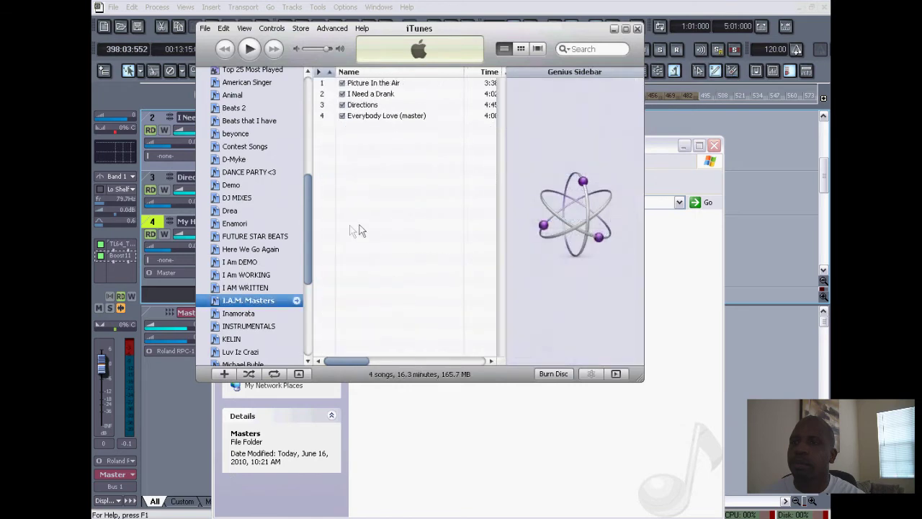
Step: Drag My Heart Wanna Dance.wav from the Explorer Masters window into the playlist
{"action": "left_click", "coordinate": [514, 432]}
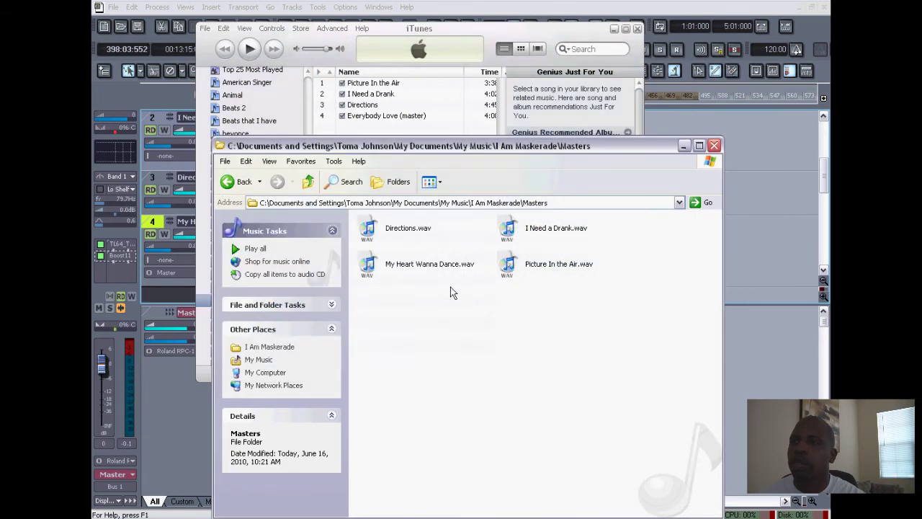
{"action": "left_click_drag", "start_coordinate": [401, 146], "coordinate": [401, 180]}
{"action": "left_click_drag", "start_coordinate": [407, 299], "coordinate": [366, 120]}
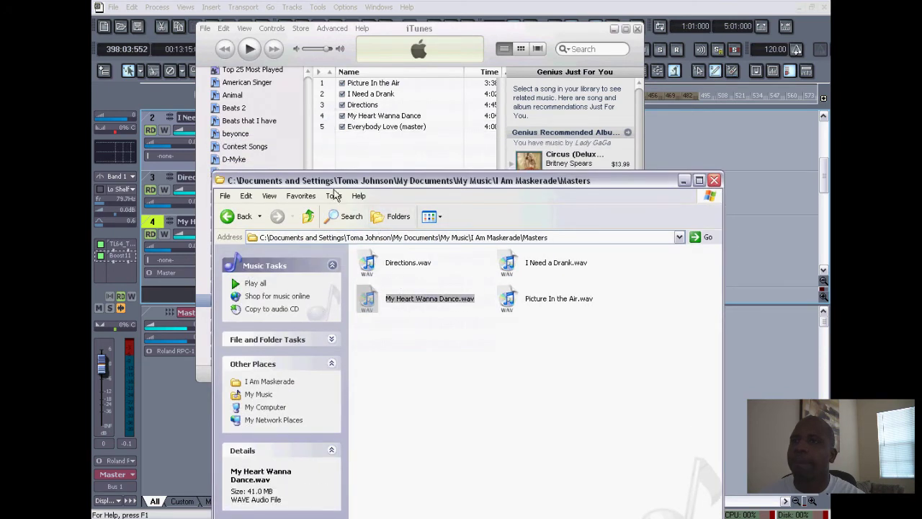
{"action": "left_click", "coordinate": [364, 138]}
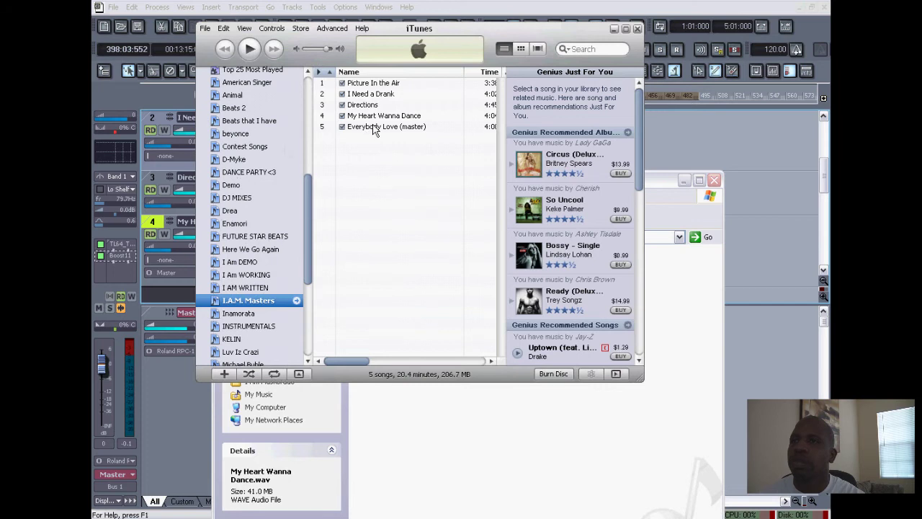
{"action": "left_click", "coordinate": [372, 130]}
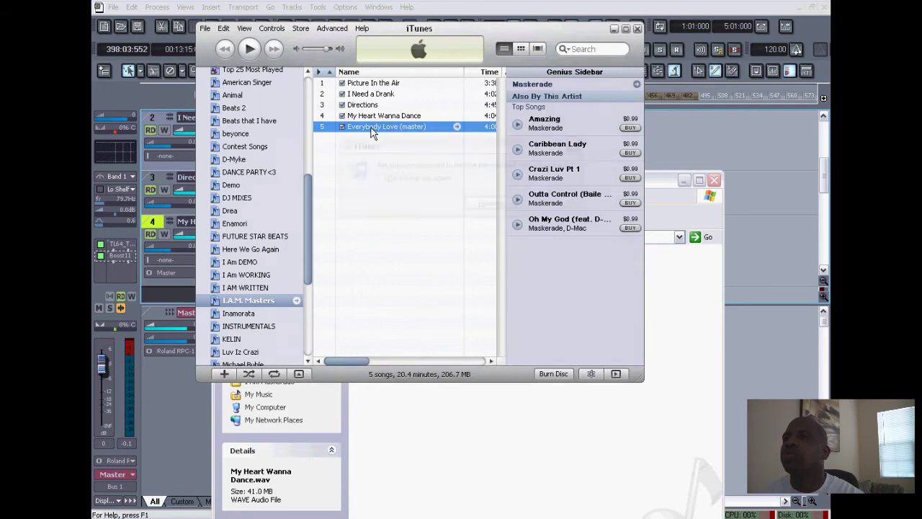
Step: Confirm removing Everybody Love (master) from the I.A.M. Masters playlist
{"action": "left_click", "coordinate": [490, 202]}
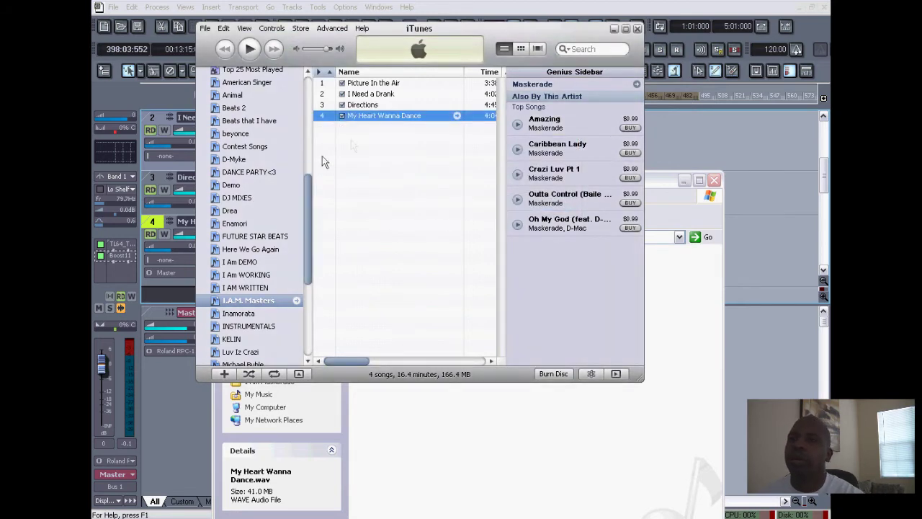
{"action": "left_click", "coordinate": [369, 106]}
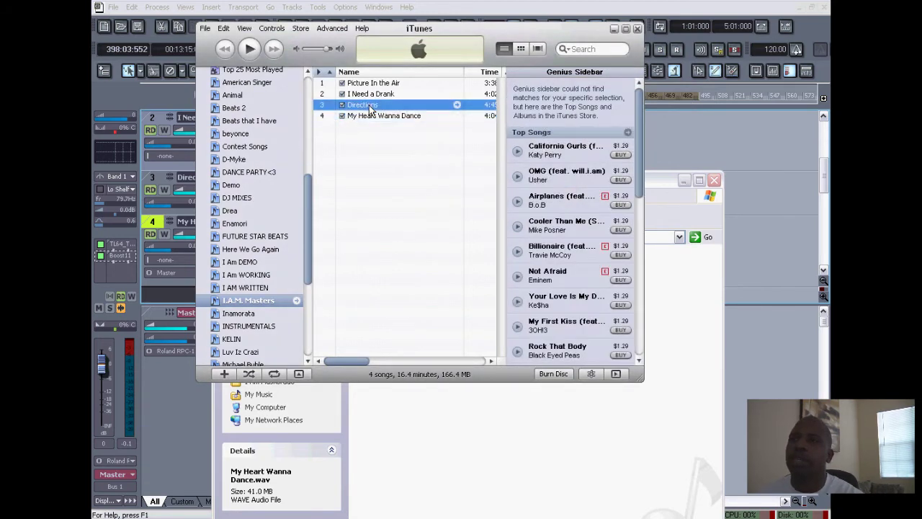
{"action": "left_click", "coordinate": [370, 118]}
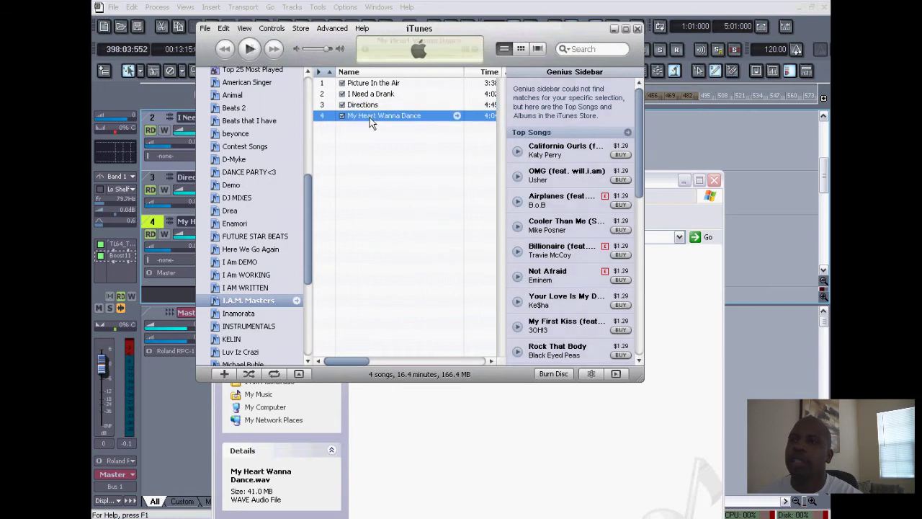
{"action": "left_click", "coordinate": [367, 106]}
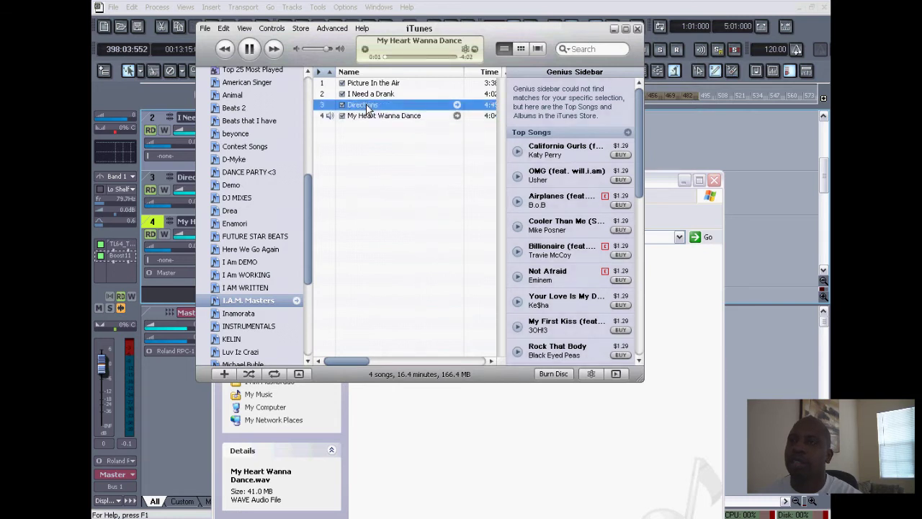
Step: Preview Directions, I Need a Drank and Picture In the Air, then pause playback
{"action": "double_click", "coordinate": [367, 106]}
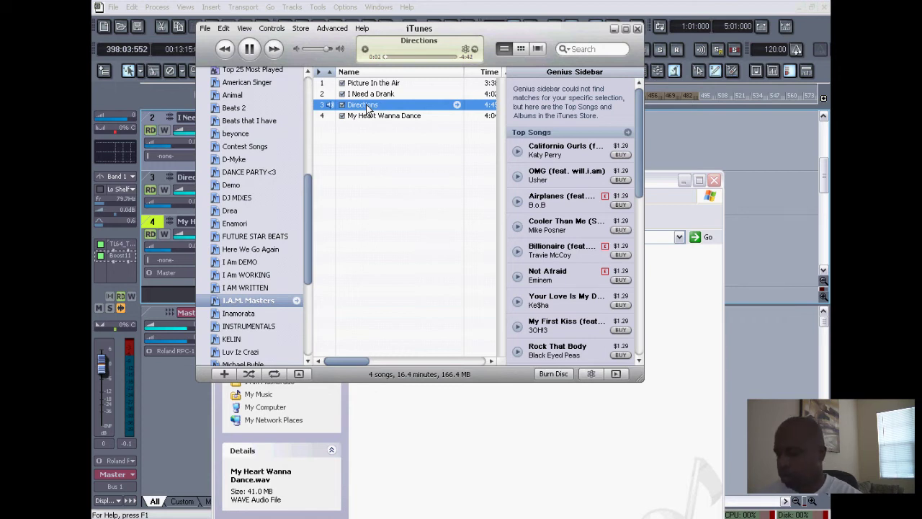
{"action": "key", "text": "Up"}
{"action": "key", "text": "Return"}
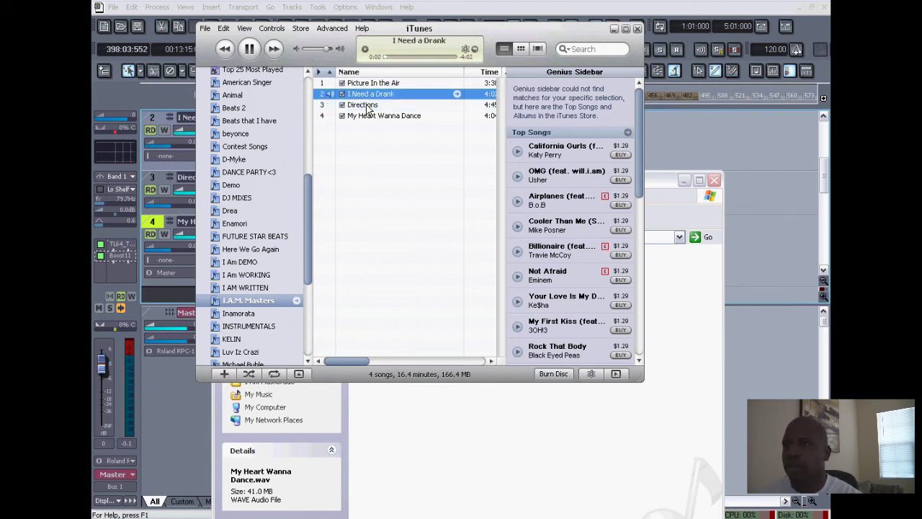
{"action": "key", "text": "Up"}
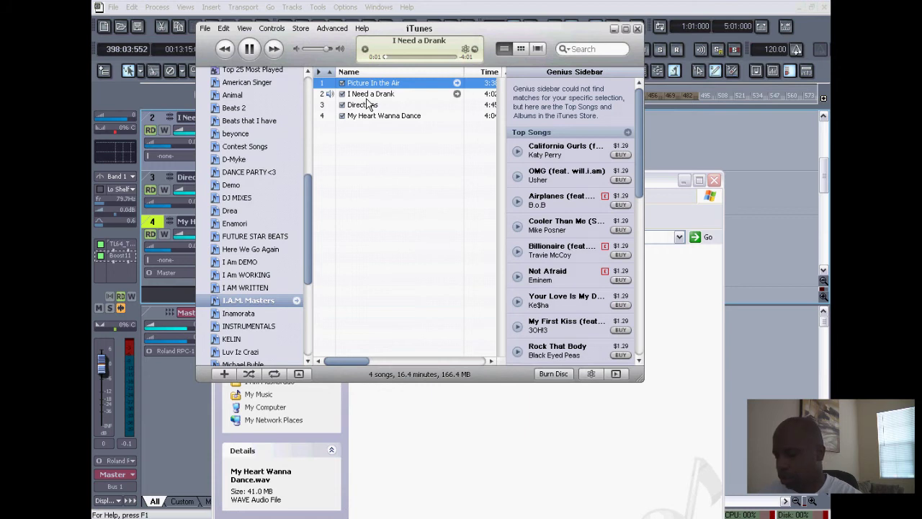
{"action": "key", "text": "Return"}
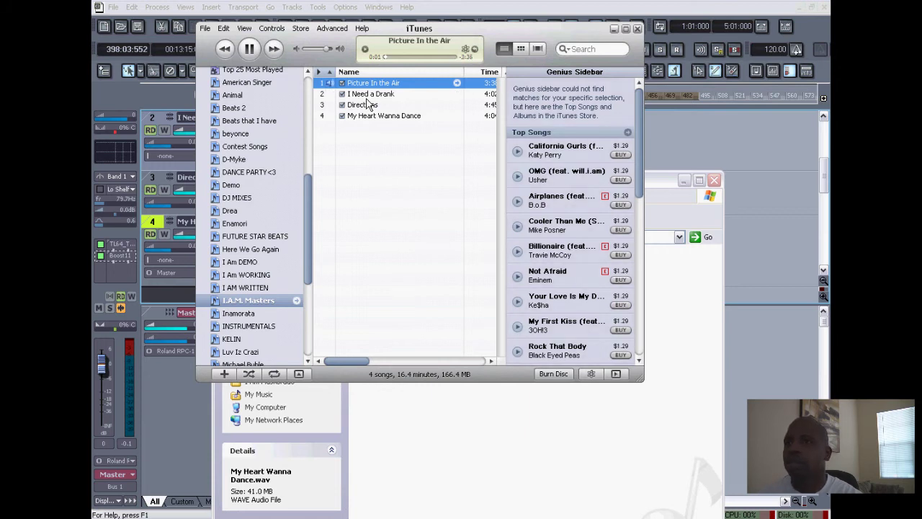
{"action": "key", "text": "space"}
Step: Return to SONAR and move the now time onto the I Need a Drank clip
{"action": "left_click", "coordinate": [740, 206]}
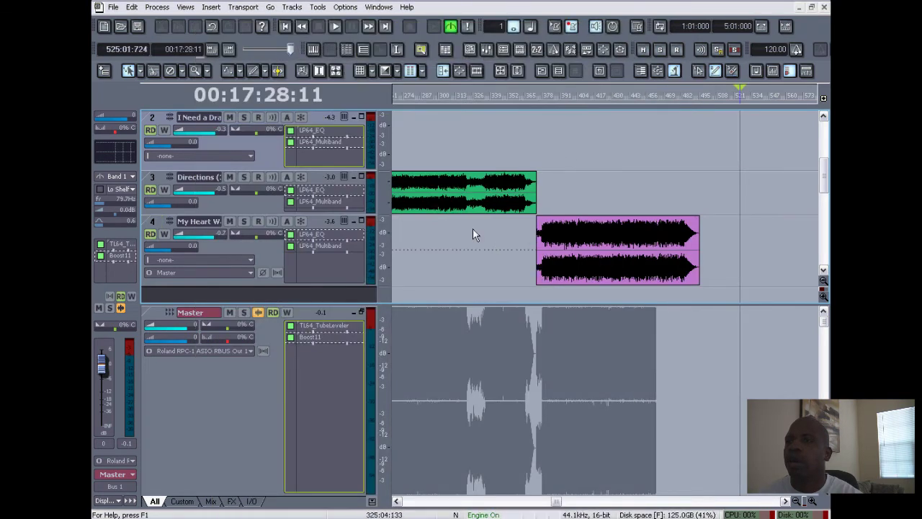
{"action": "left_click", "coordinate": [419, 186]}
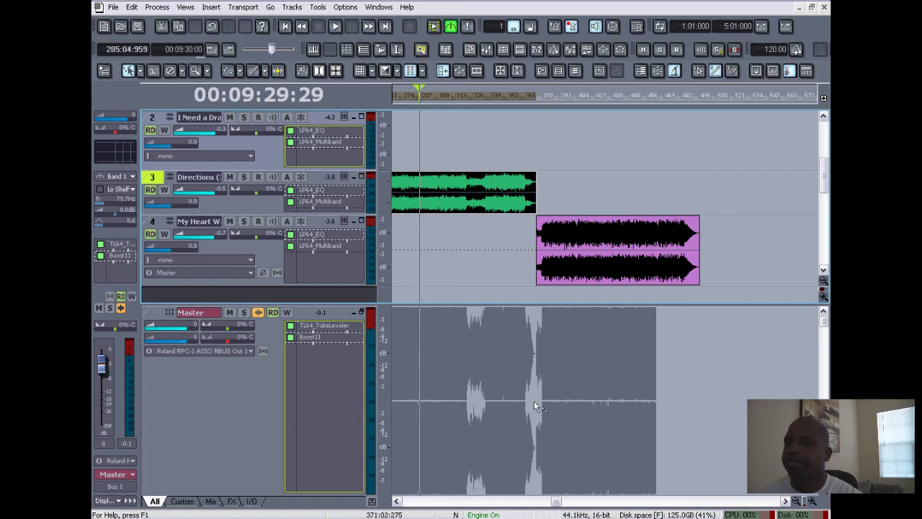
{"action": "scroll", "coordinate": [461, 317], "scroll_direction": "left", "scroll_amount": 5}
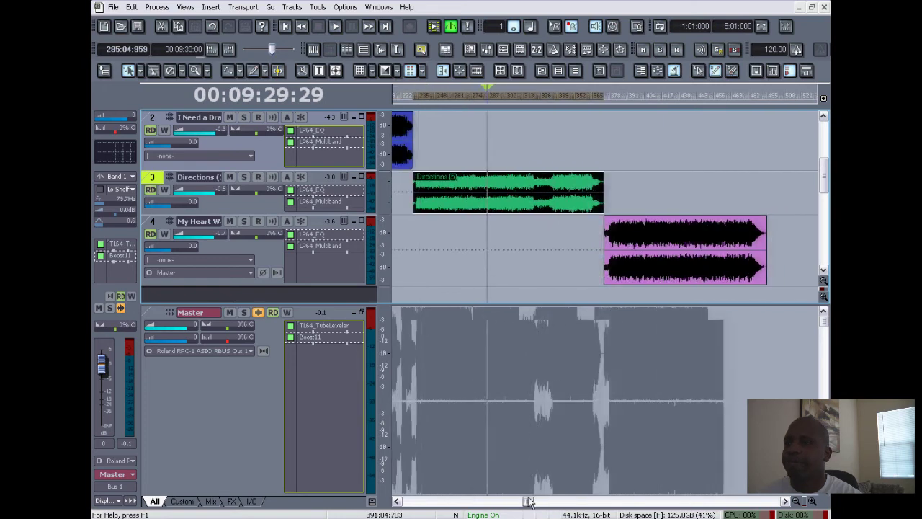
{"action": "left_click", "coordinate": [417, 157]}
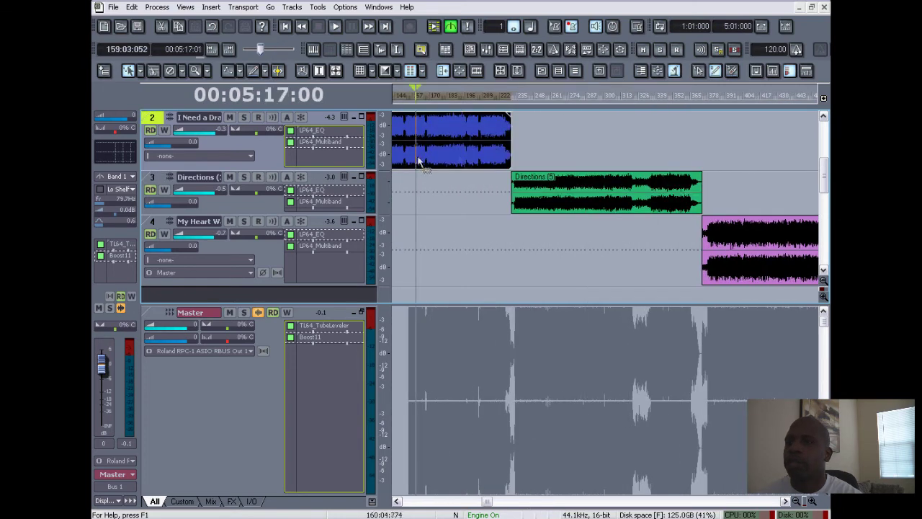
Step: Export the mix as I Need a Drank.wav, overwriting the existing file
{"action": "left_click", "coordinate": [113, 7]}
{"action": "mouse_move", "coordinate": [181, 157]}
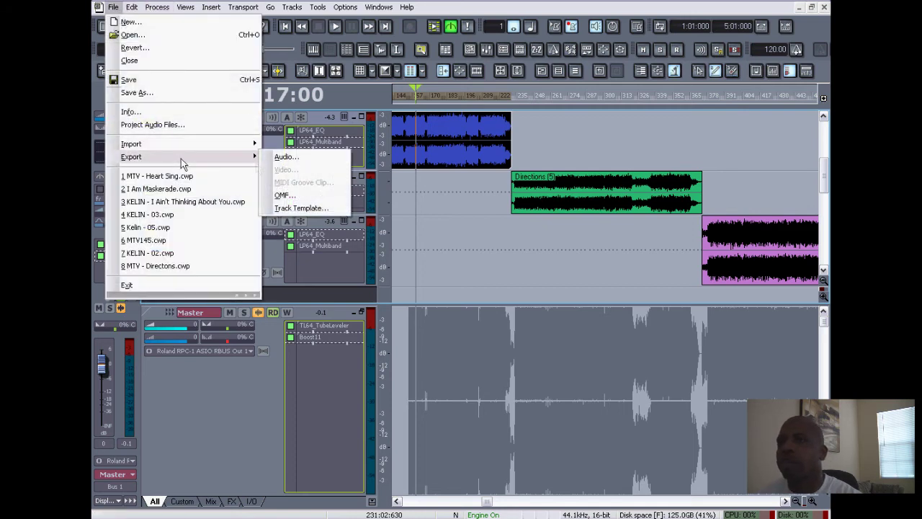
{"action": "left_click", "coordinate": [285, 157]}
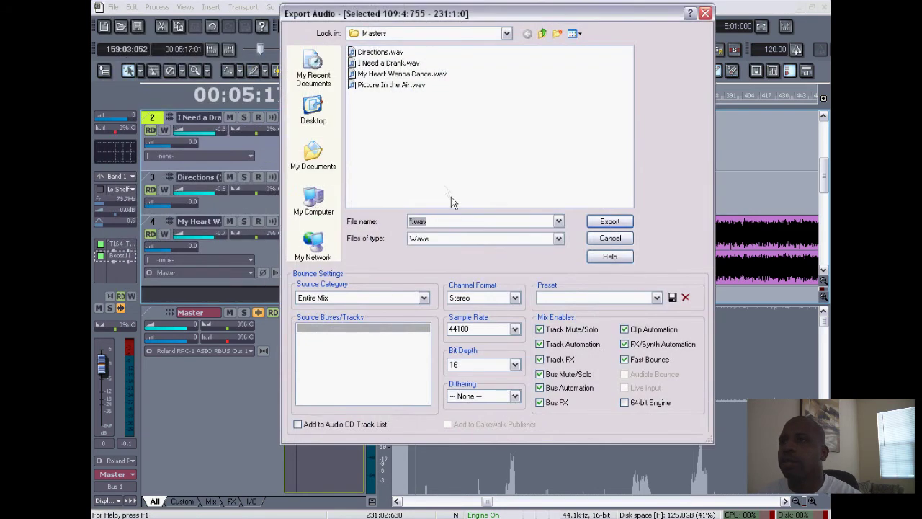
{"action": "left_click", "coordinate": [383, 64]}
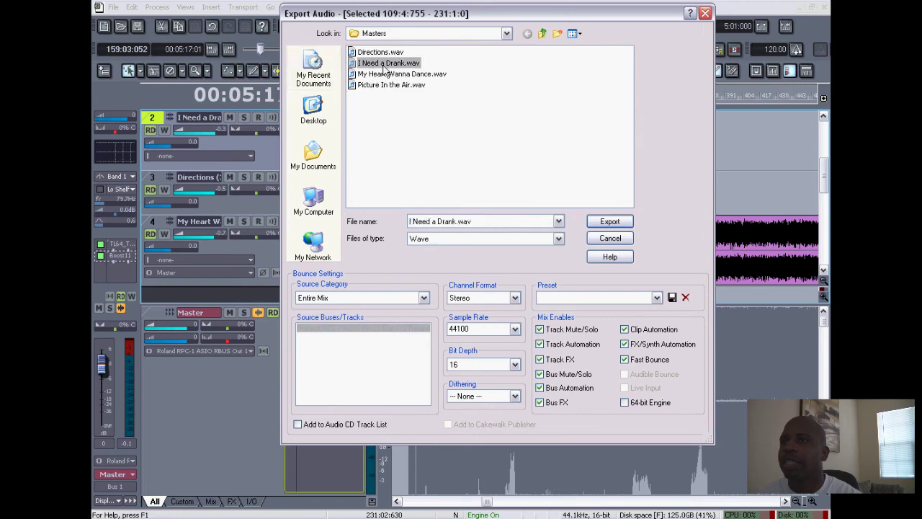
{"action": "left_click", "coordinate": [601, 224]}
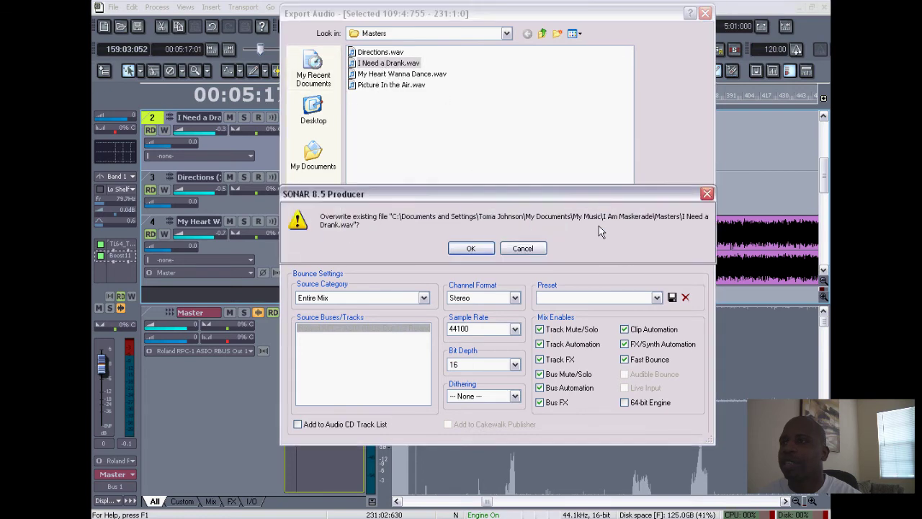
{"action": "left_click", "coordinate": [480, 245]}
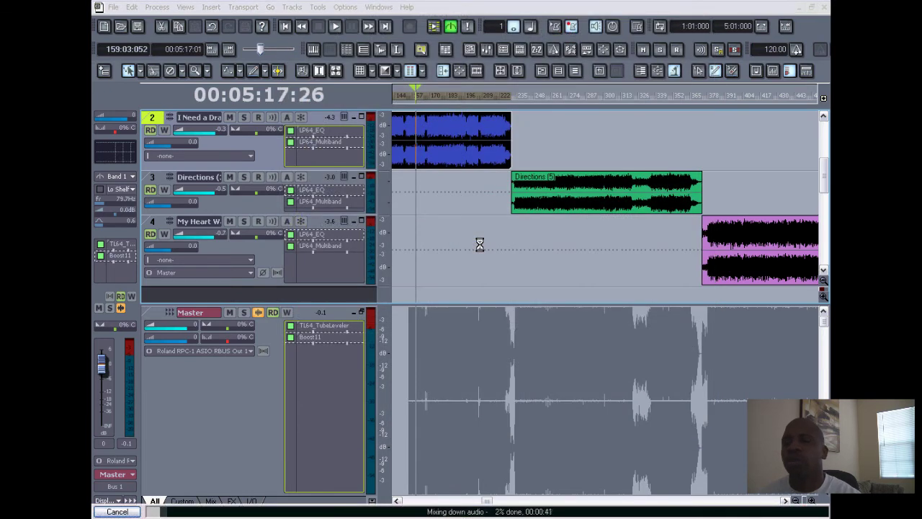